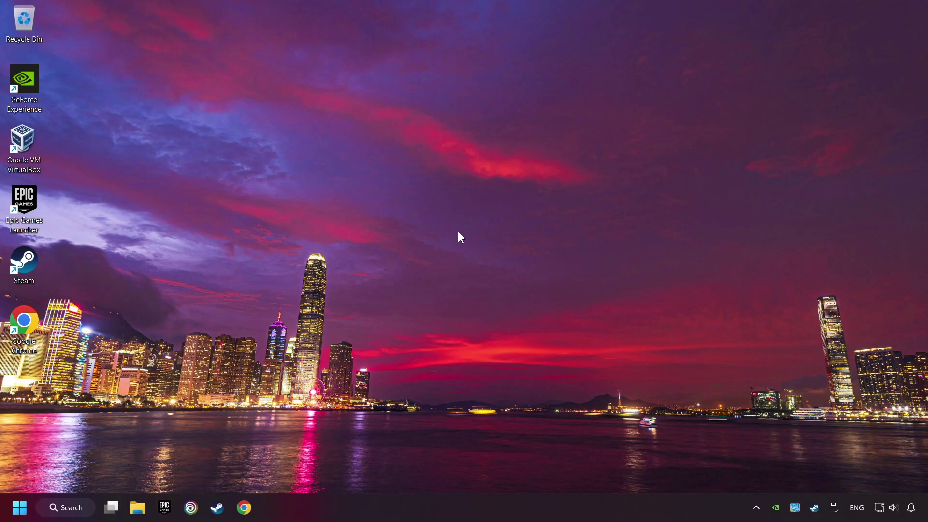
# - Find Device Manager by searching 'device manager' in Windows search and launch it
pyautogui.click(69, 508)
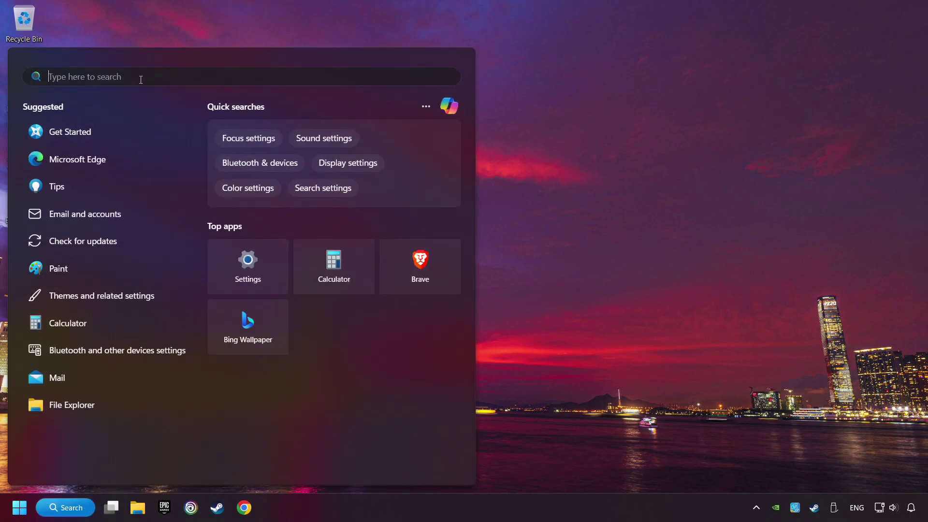
pyautogui.write('device manag')
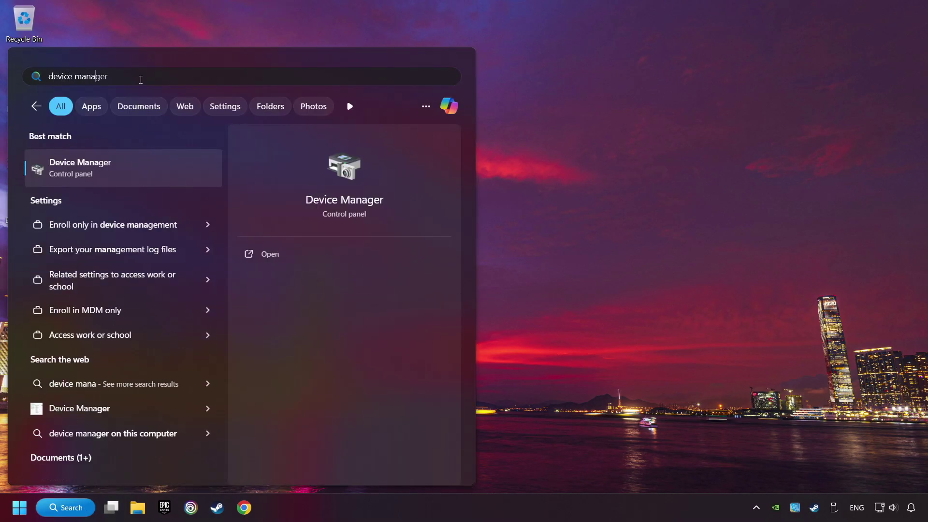
pyautogui.write('er')
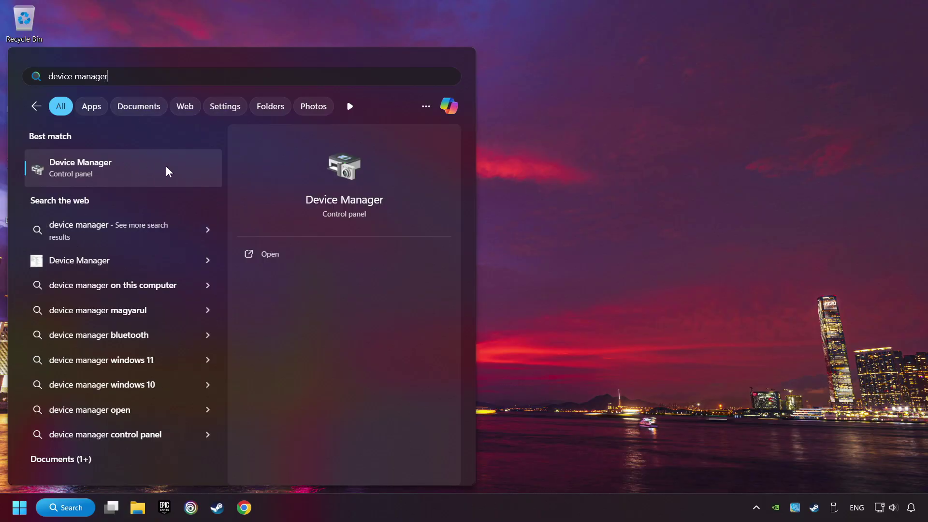
pyautogui.click(181, 168)
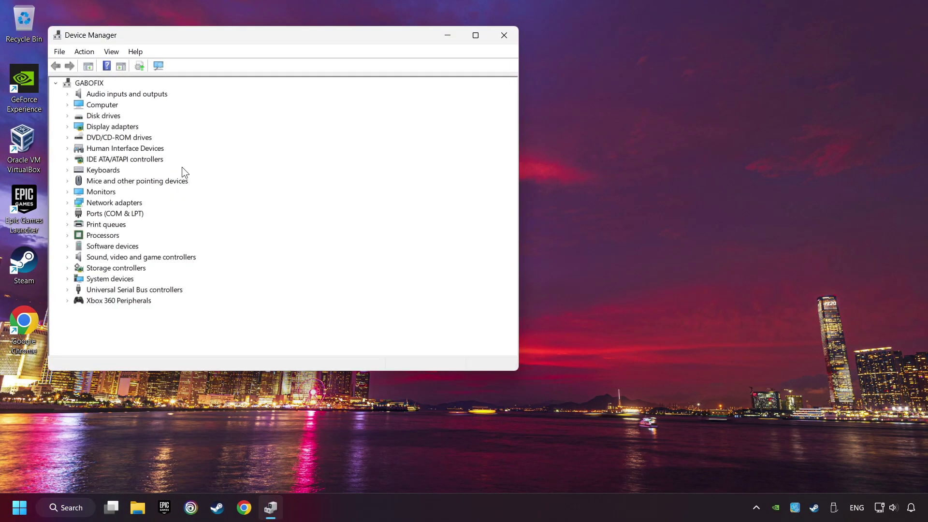
# - Disable the Xbox 360 Controller for Windows, decline the restart, then re-enable it
pyautogui.moveTo(180, 39); pyautogui.dragTo(355, 97)
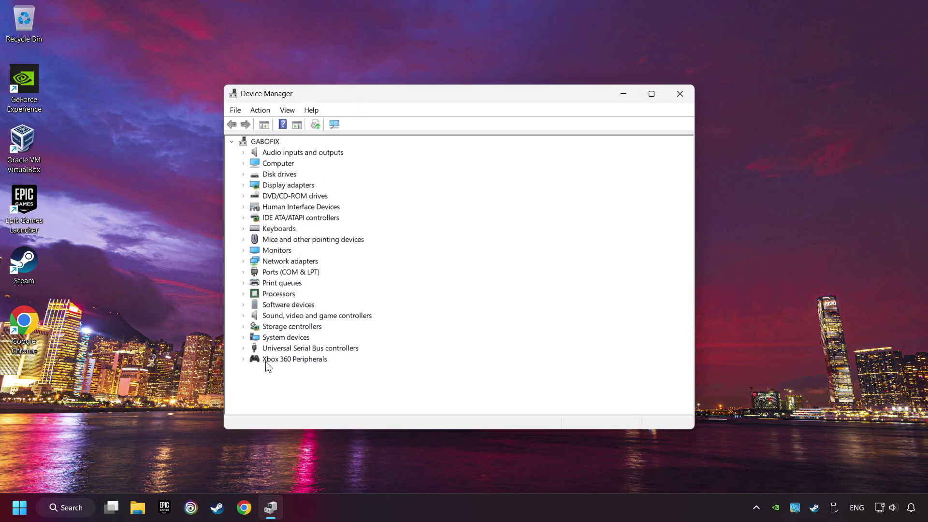
pyautogui.click(245, 360)
pyautogui.click(292, 361)
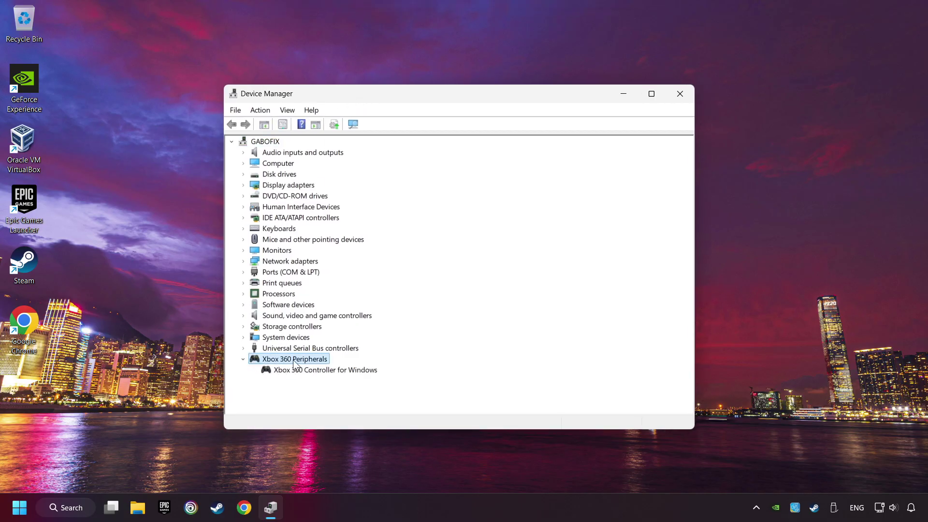
pyautogui.click(266, 371)
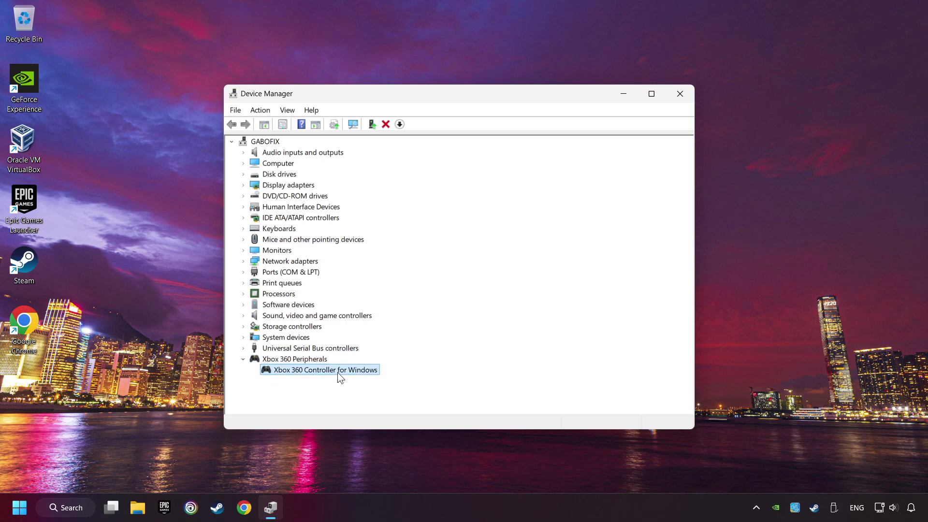
pyautogui.rightClick(317, 370)
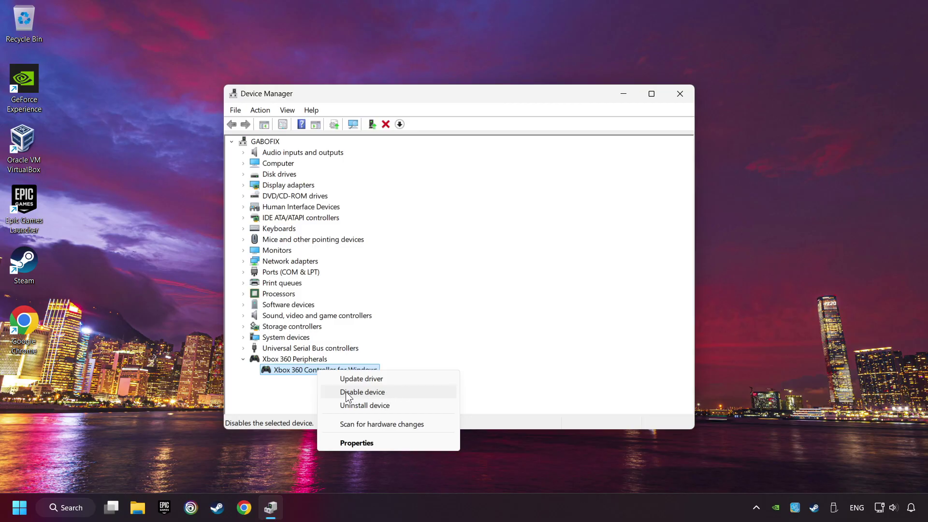
pyautogui.click(396, 393)
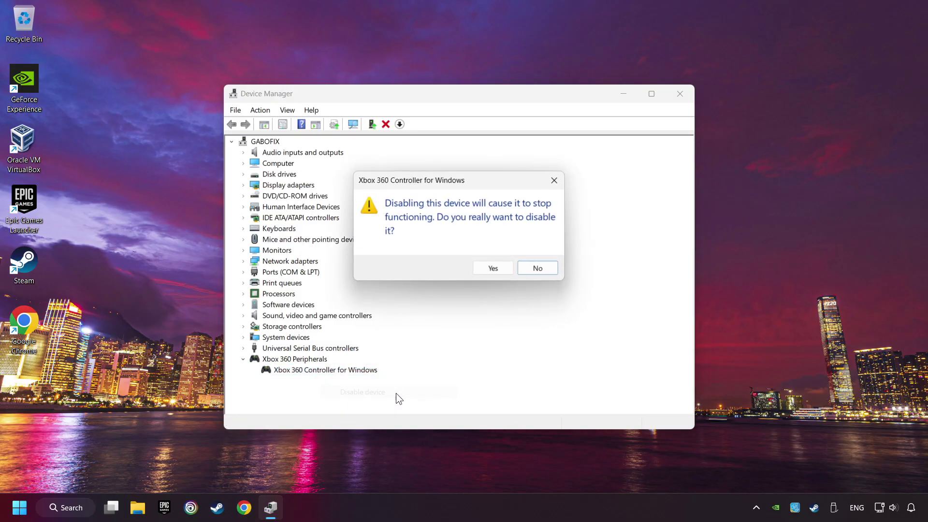
pyautogui.click(489, 273)
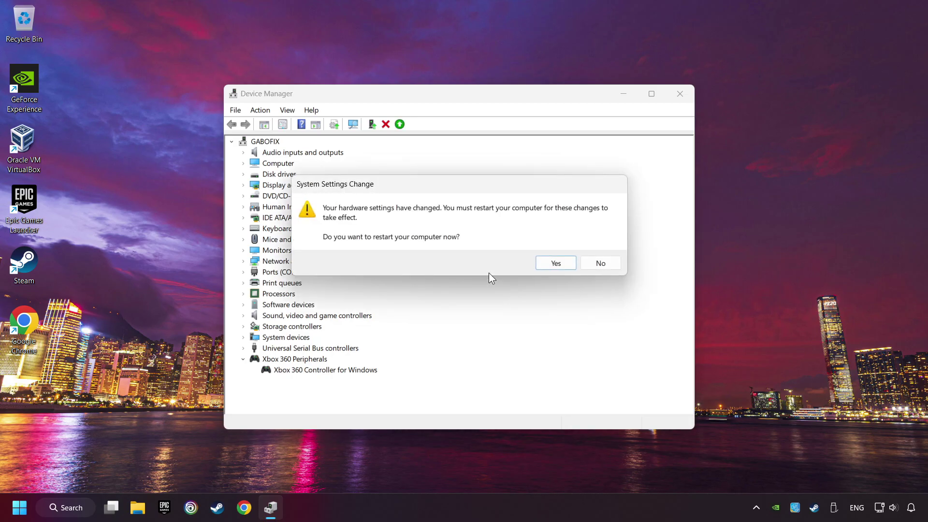
pyautogui.click(557, 268)
pyautogui.rightClick(337, 369)
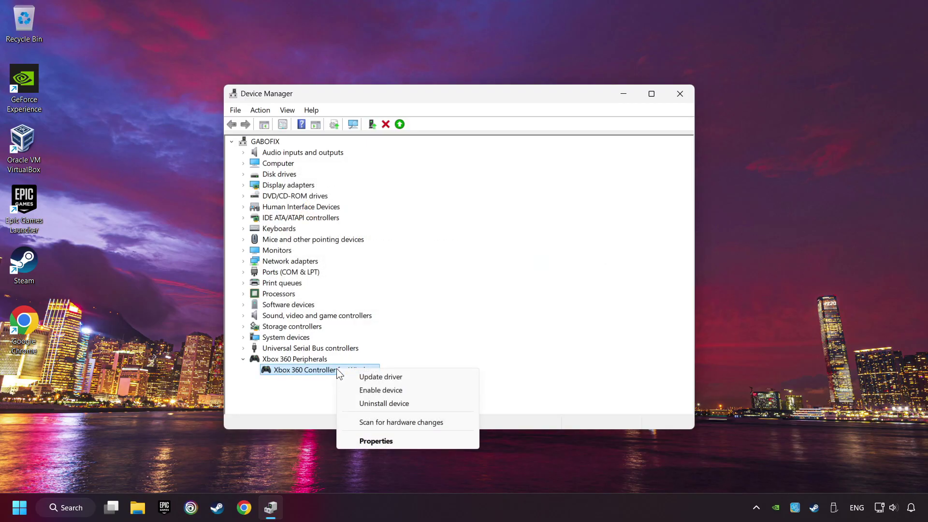
pyautogui.click(396, 392)
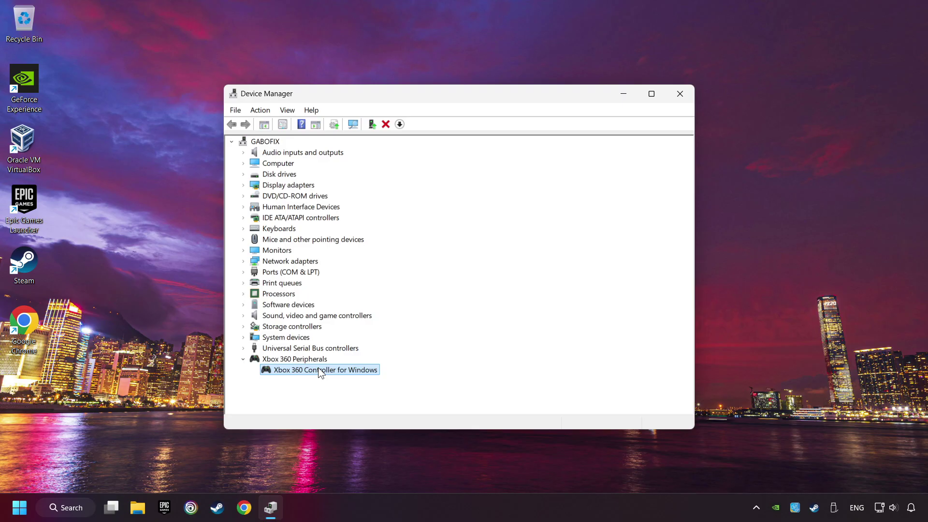
# - Reinstall the Xbox 360 Controller for Windows driver using the first listed compatible model
pyautogui.rightClick(318, 370)
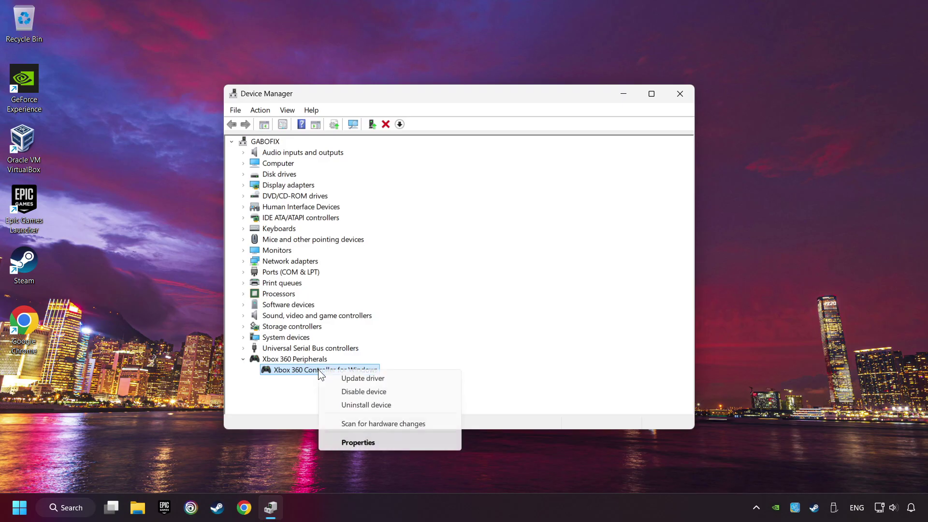
pyautogui.click(407, 377)
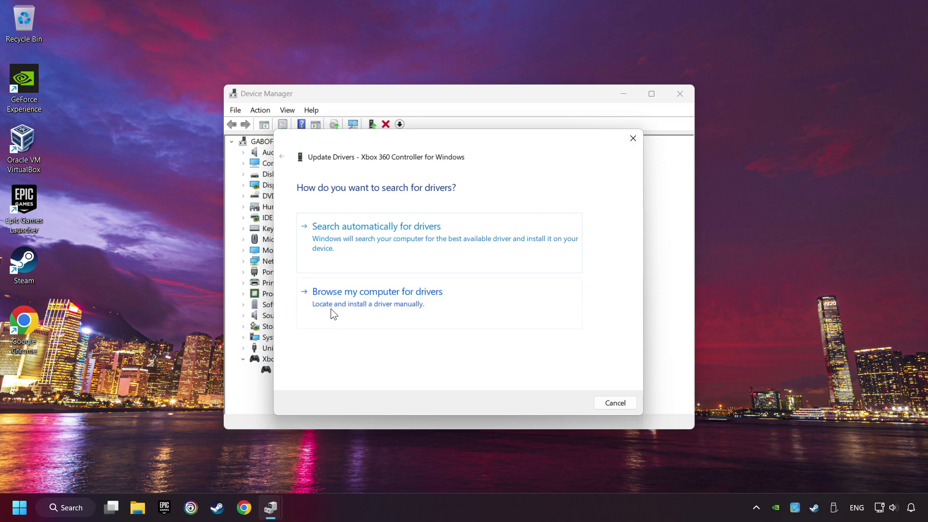
pyautogui.click(436, 316)
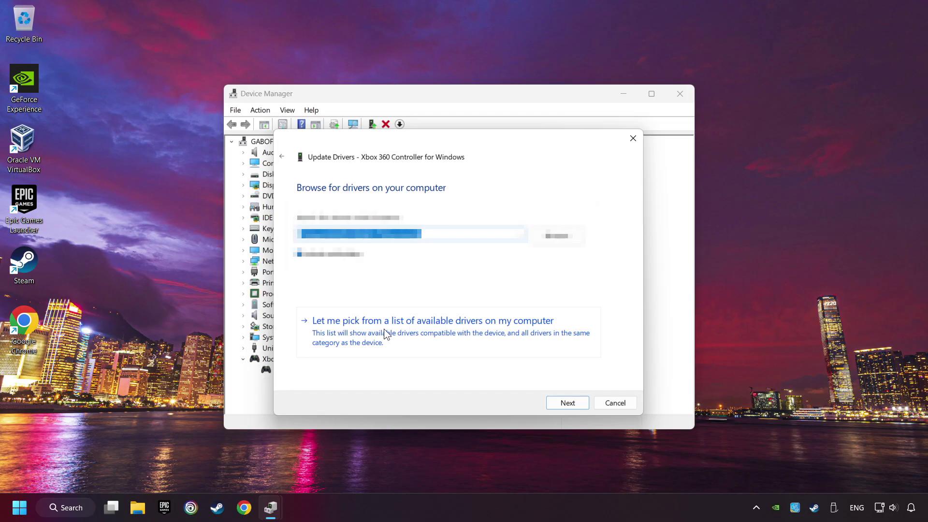
pyautogui.click(413, 331)
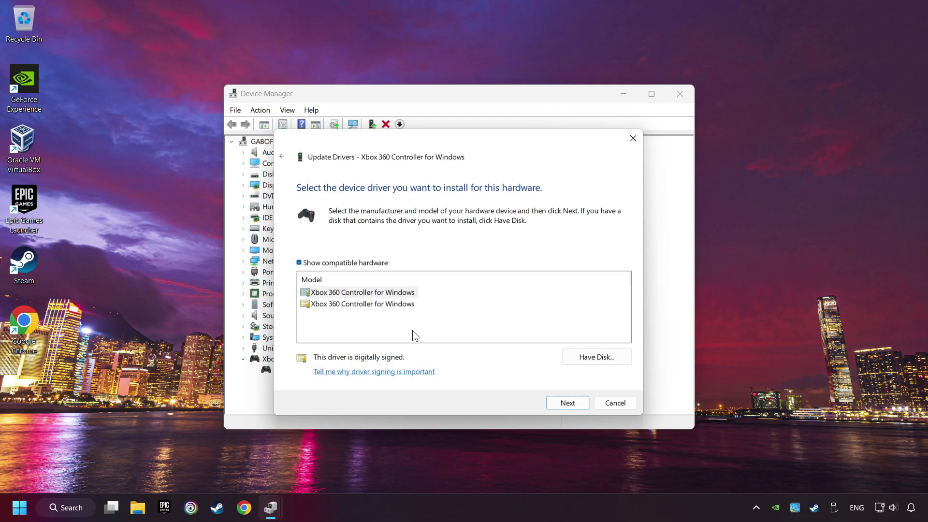
pyautogui.click(330, 295)
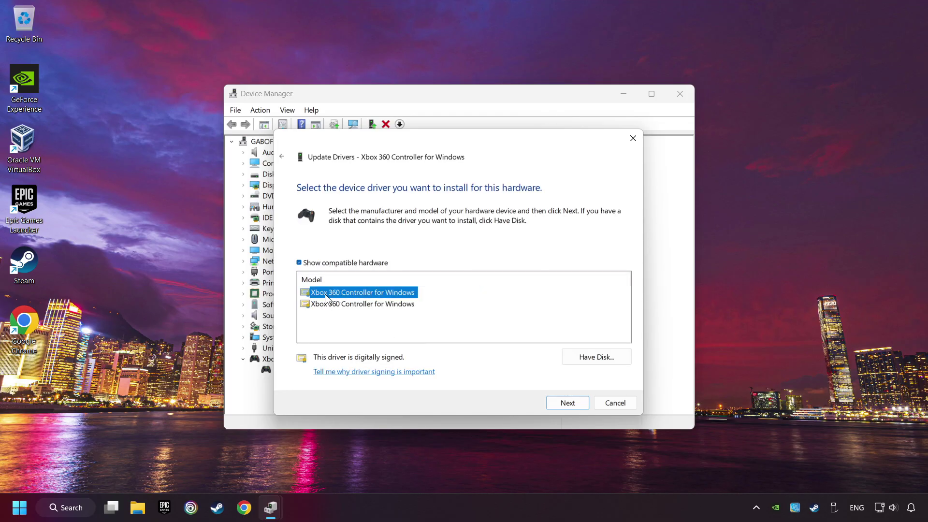
pyautogui.click(567, 404)
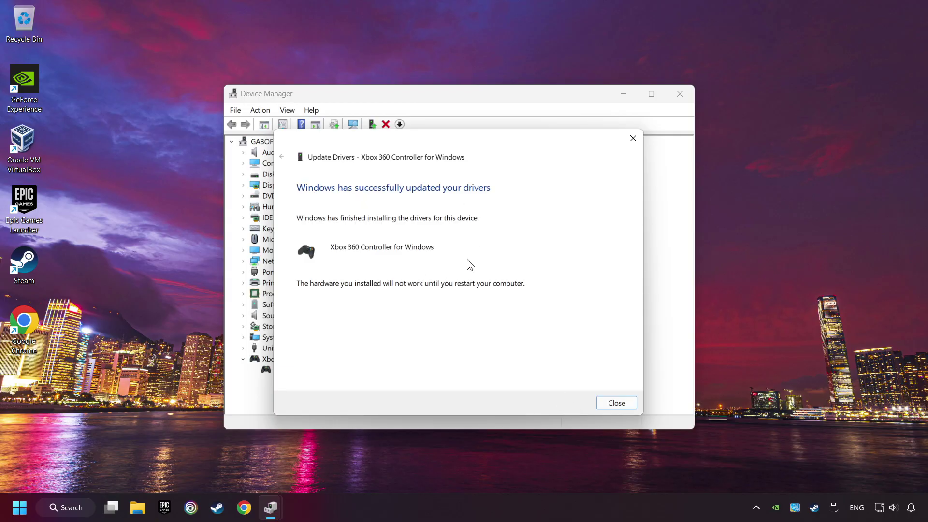
pyautogui.click(621, 405)
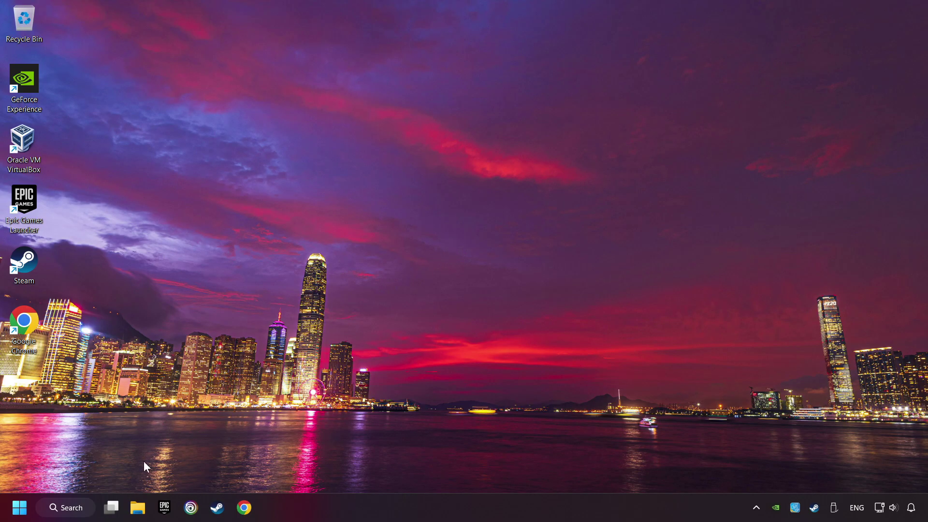
# - Relaunch Device Manager from a 'device manager' search and centre its window
pyautogui.click(82, 512)
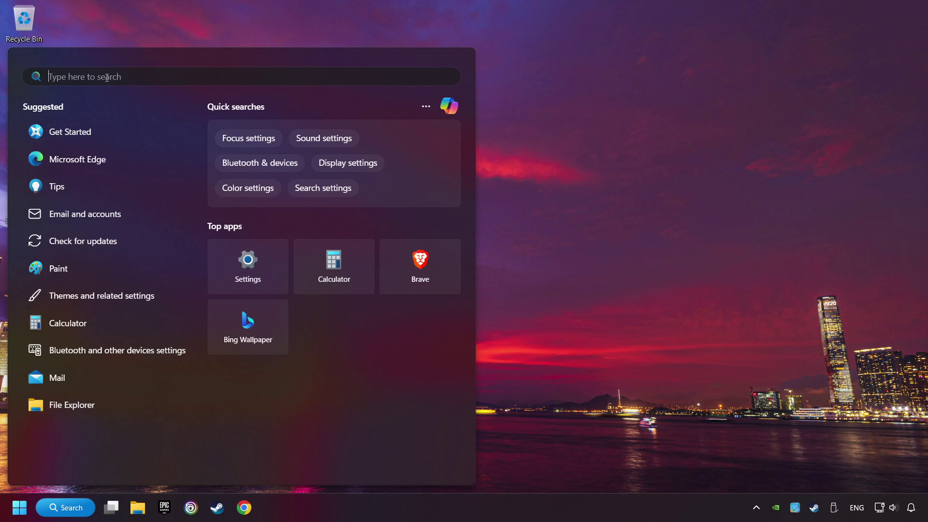
pyautogui.write('devic')
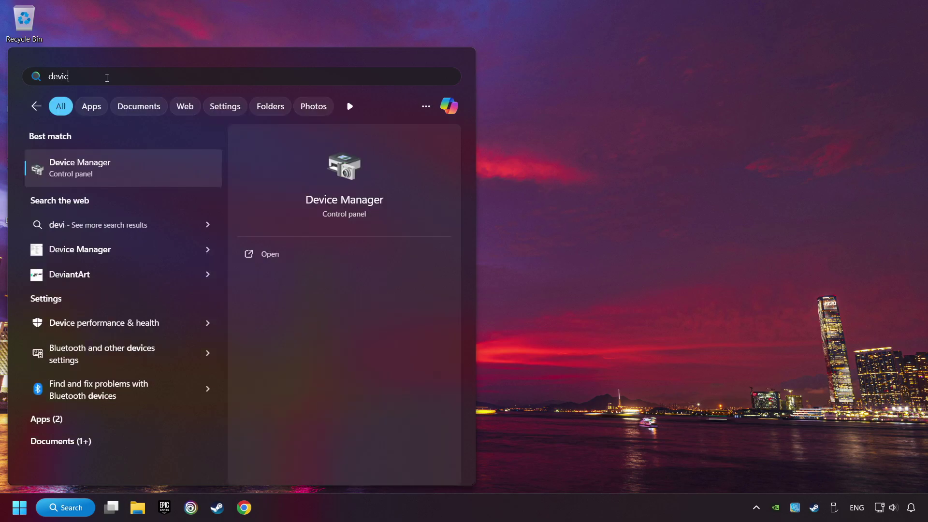
pyautogui.write('e manager')
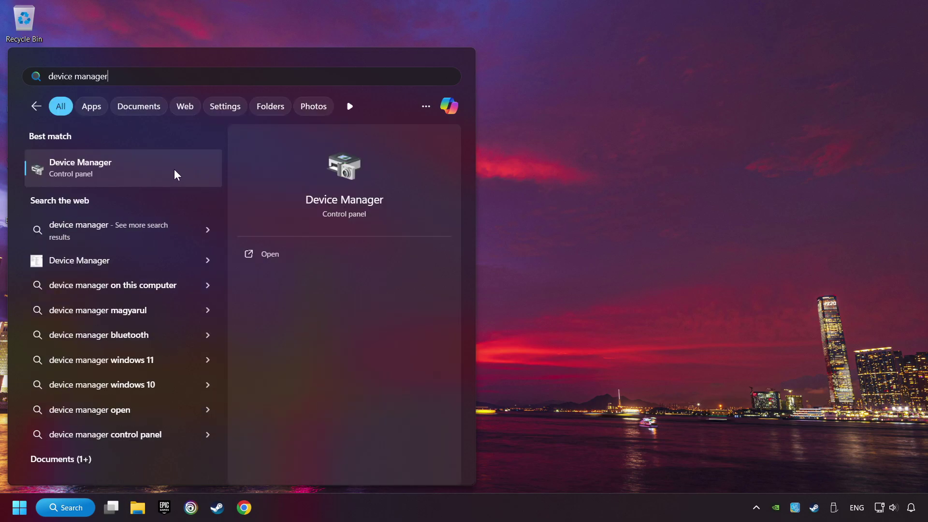
pyautogui.click(175, 169)
pyautogui.moveTo(225, 33); pyautogui.dragTo(389, 98)
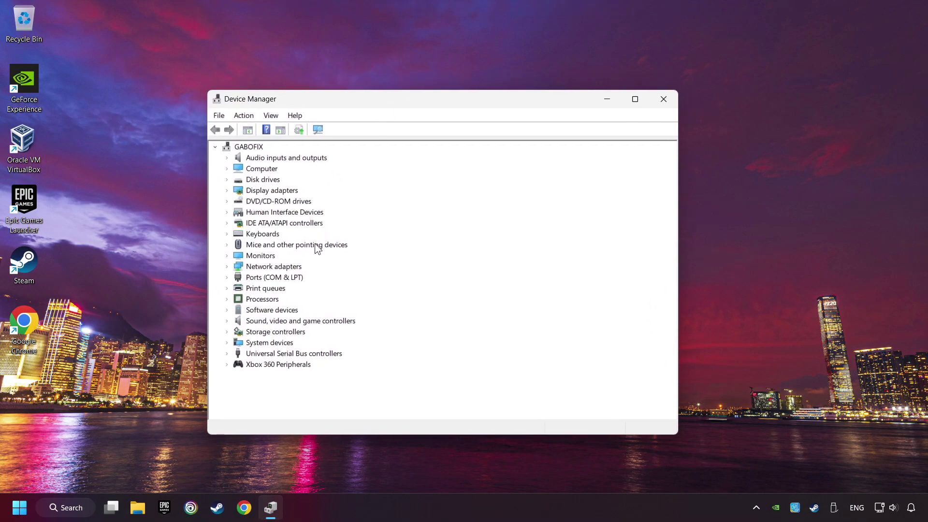
# - Let the computer turn off the first Generic USB Hub to save power, then close Device Manager
pyautogui.click(240, 353)
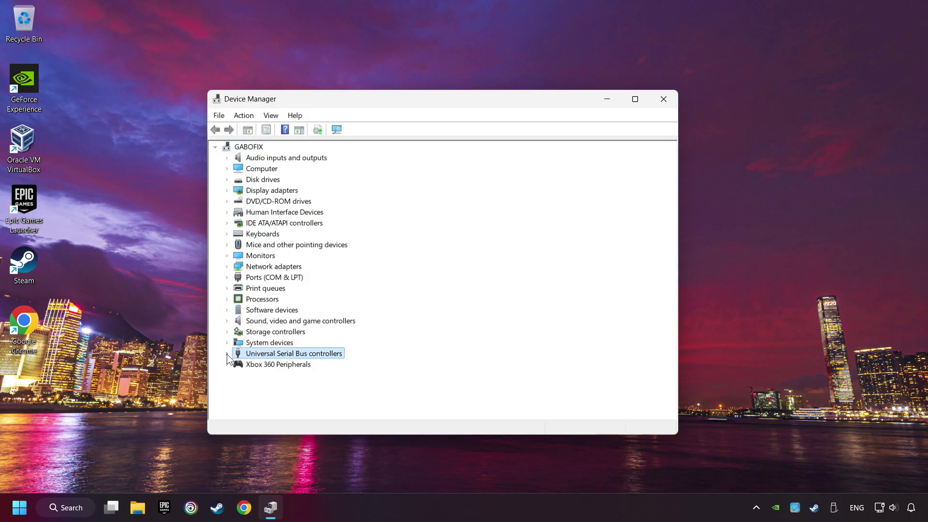
pyautogui.click(227, 353)
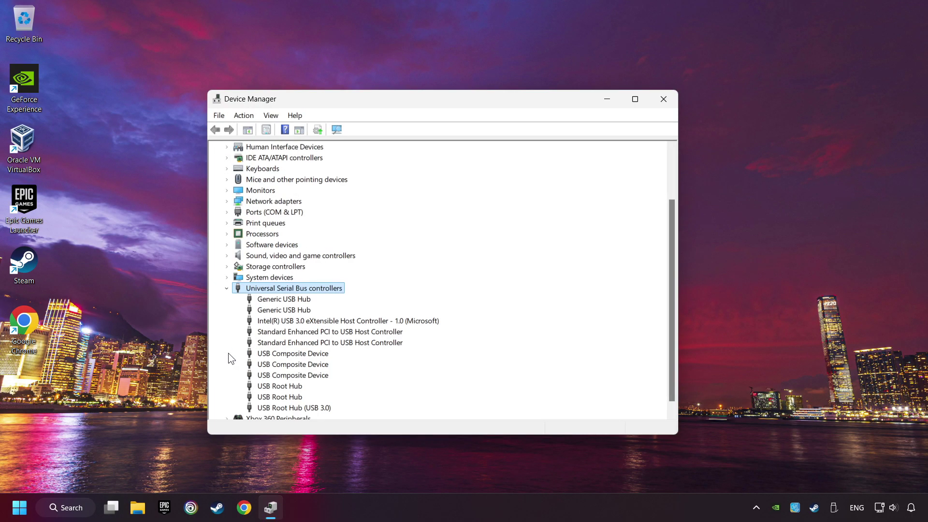
pyautogui.rightClick(267, 302)
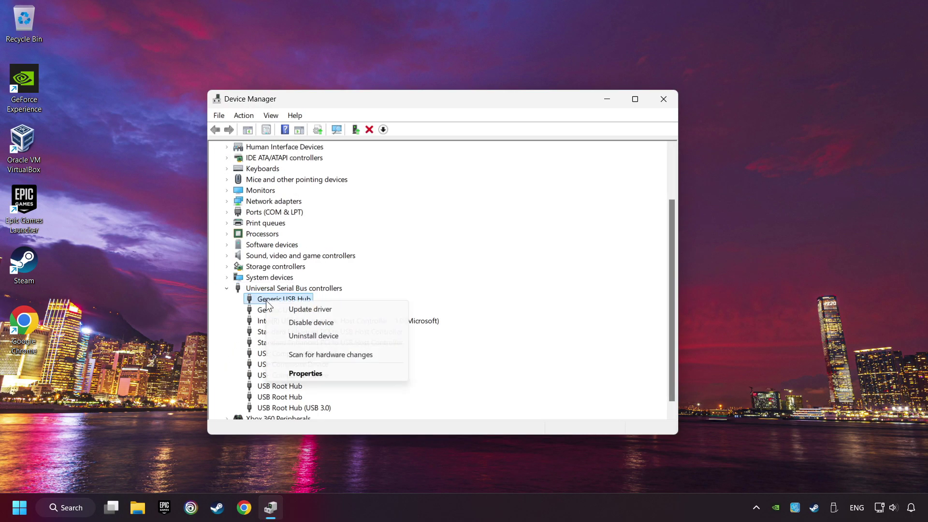
pyautogui.click(338, 374)
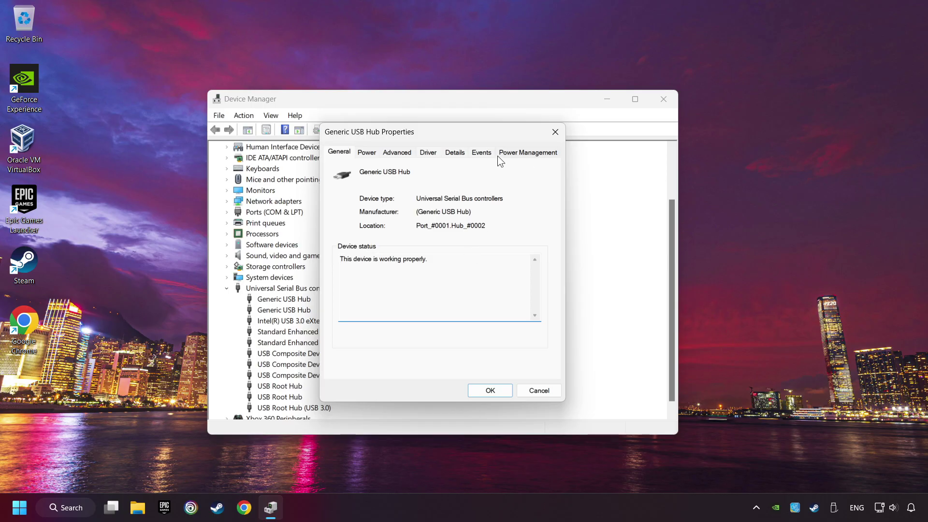
pyautogui.click(529, 154)
pyautogui.click(350, 202)
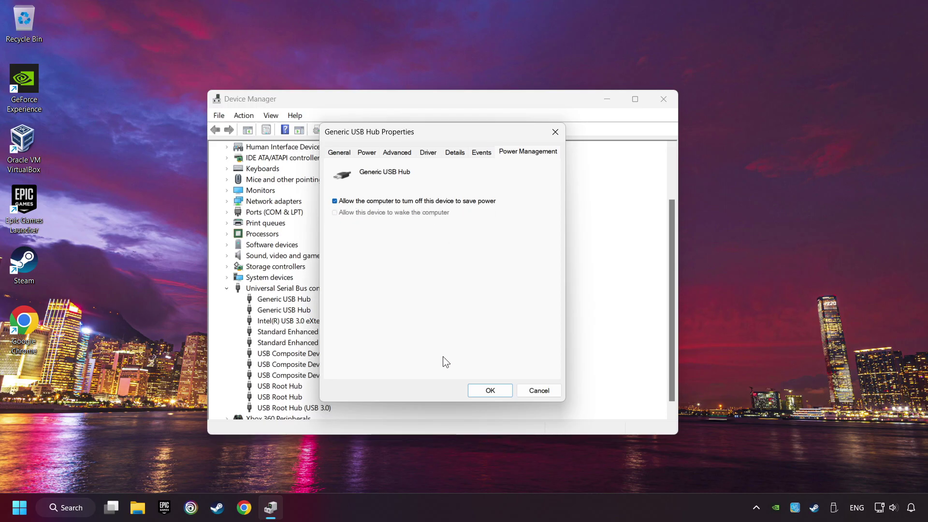
pyautogui.click(487, 392)
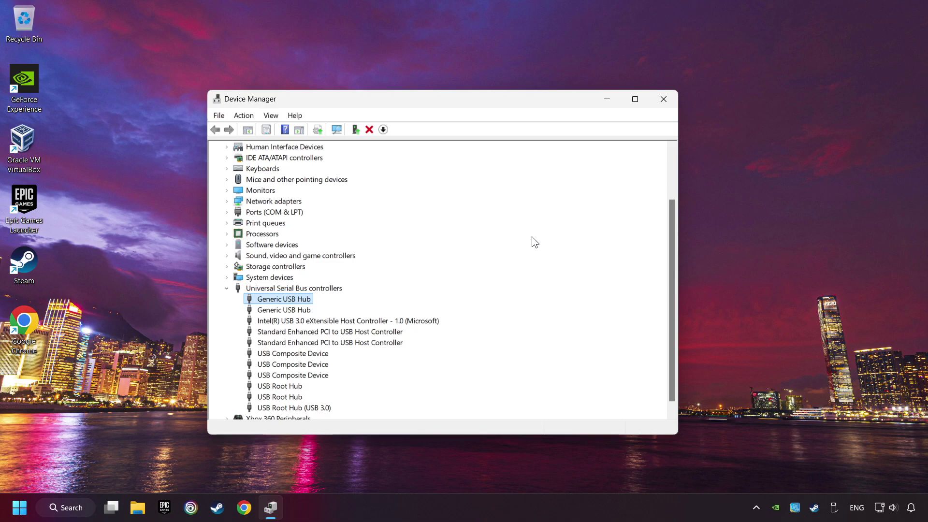
pyautogui.click(663, 102)
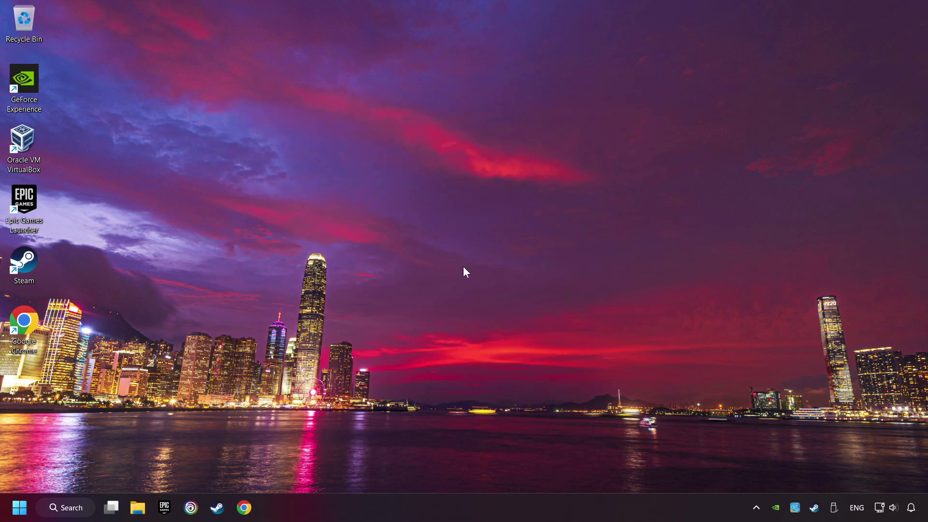
# - Open 'Set up USB game controllers' from a 'controller' search and centre the dialog
pyautogui.click(77, 510)
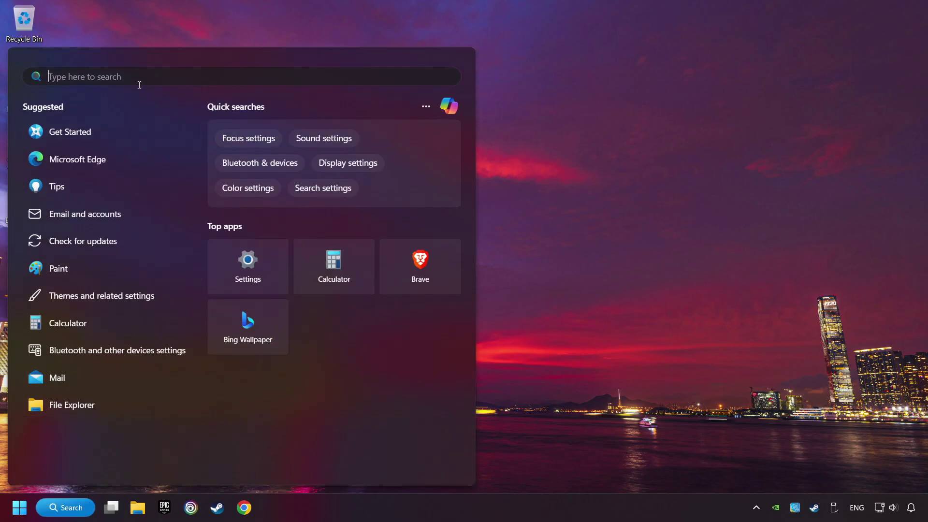
pyautogui.write('controller')
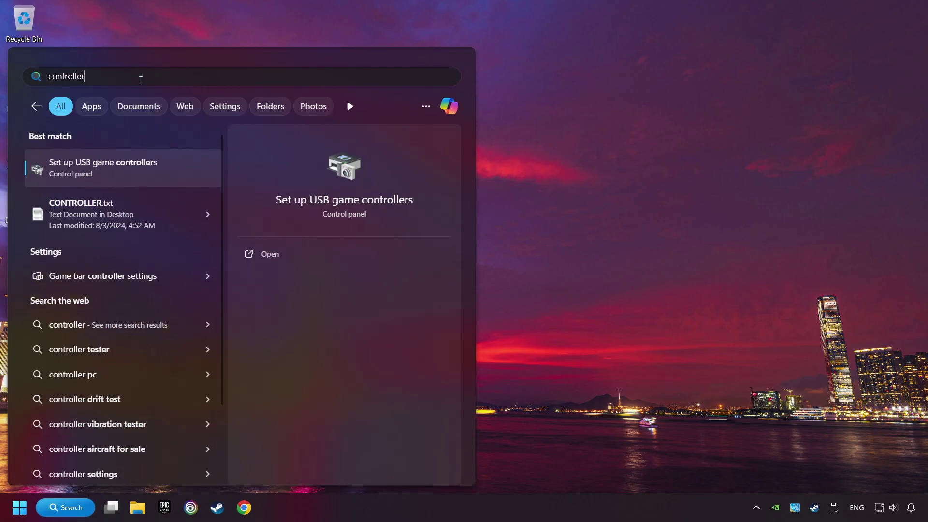
pyautogui.moveTo(124, 167)
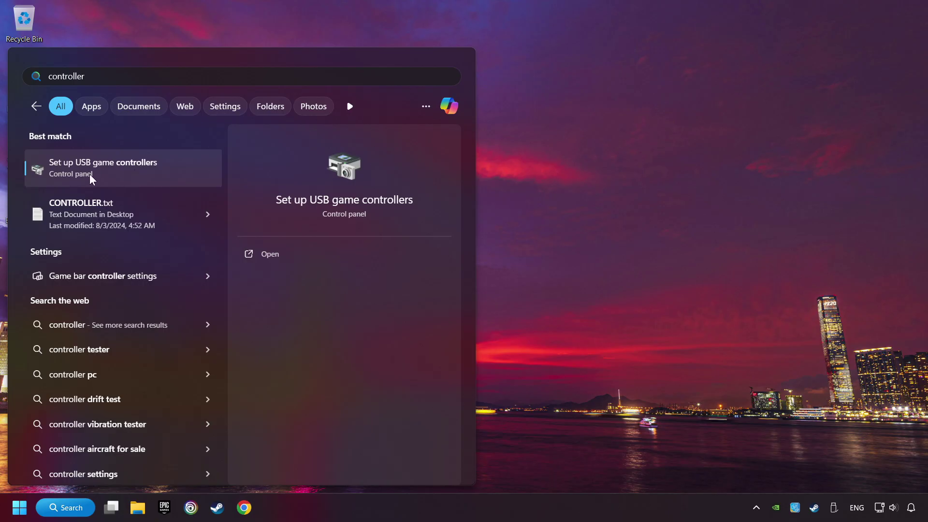
pyautogui.click(171, 169)
pyautogui.moveTo(170, 99); pyautogui.dragTo(427, 157)
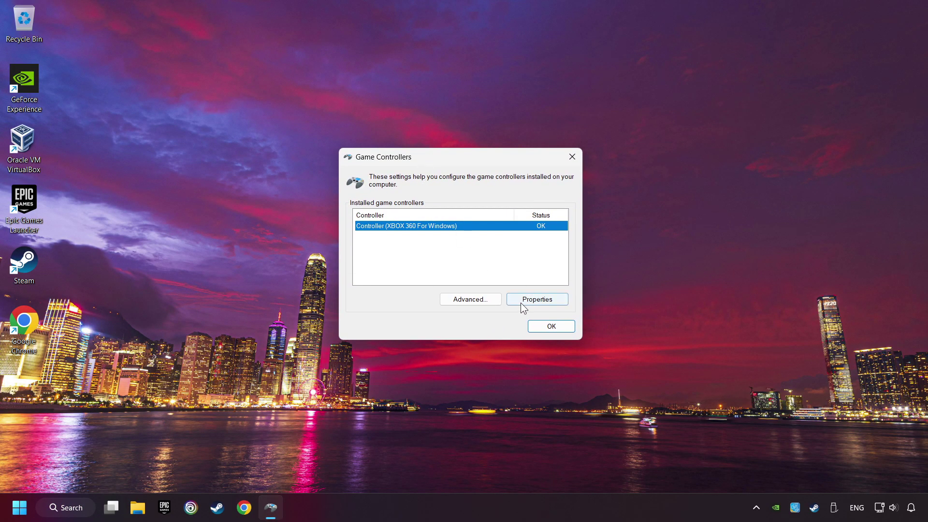
# - Reset the Xbox 360 controller's calibration to default on its Properties Settings tab
pyautogui.click(537, 299)
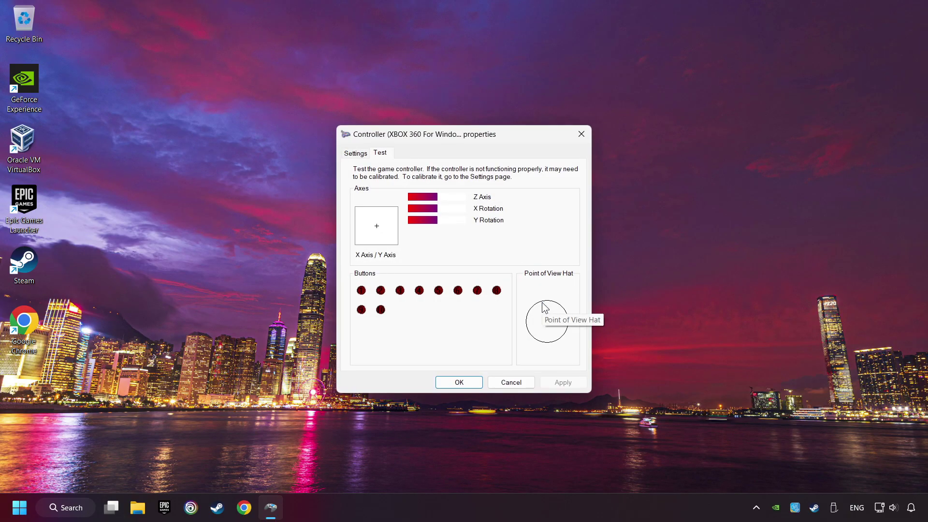
pyautogui.click(356, 155)
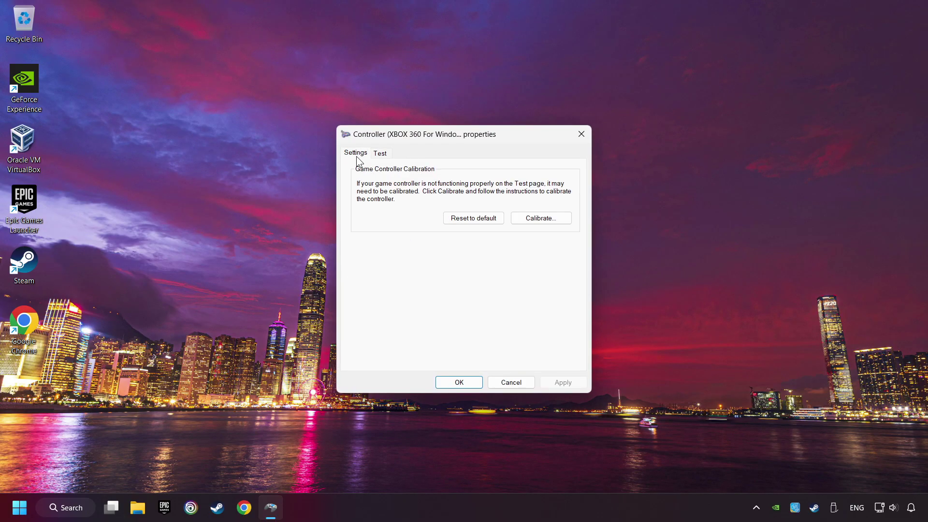
pyautogui.click(464, 221)
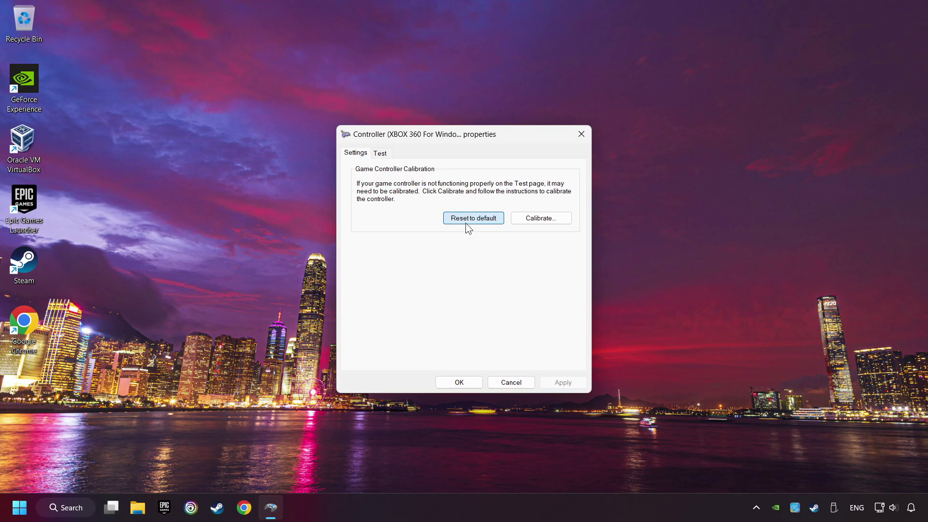
# - Run the Xbox 360 controller calibration wizard to Finish, then close both dialogs with OK
pyautogui.click(545, 221)
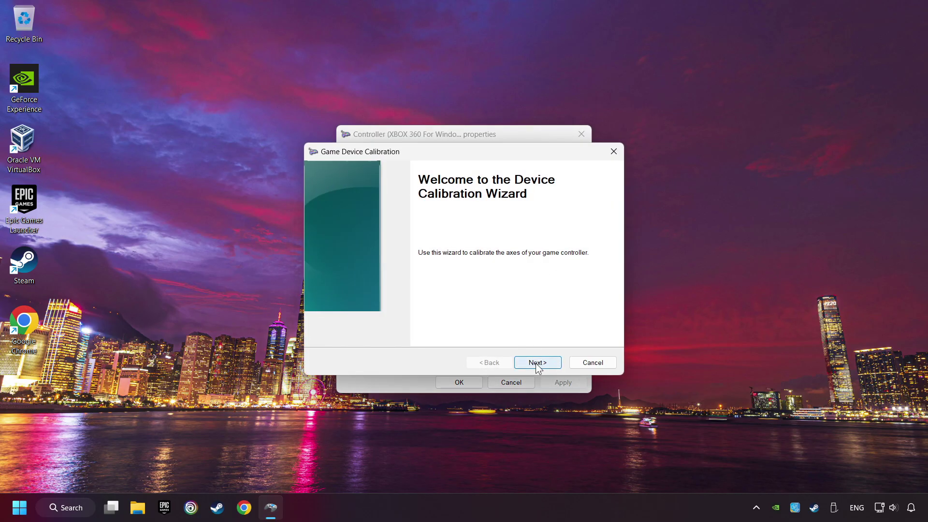
pyautogui.click(531, 362)
pyautogui.click(532, 363)
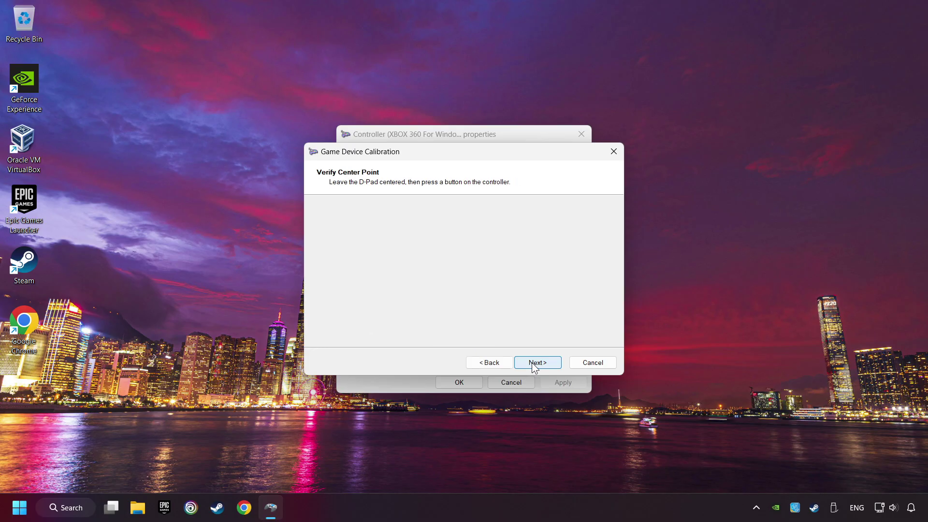
pyautogui.click(534, 364)
pyautogui.click(534, 362)
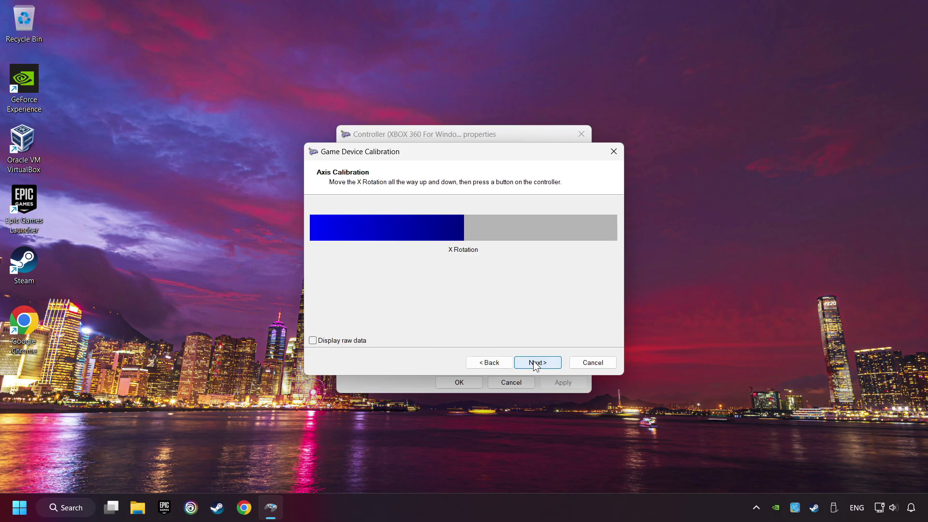
pyautogui.click(534, 361)
pyautogui.click(534, 363)
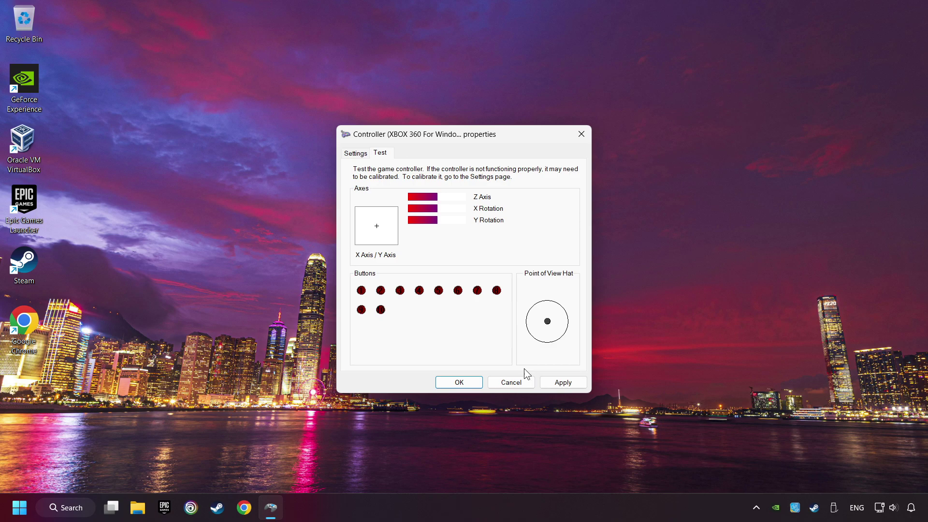
pyautogui.click(458, 383)
pyautogui.click(549, 327)
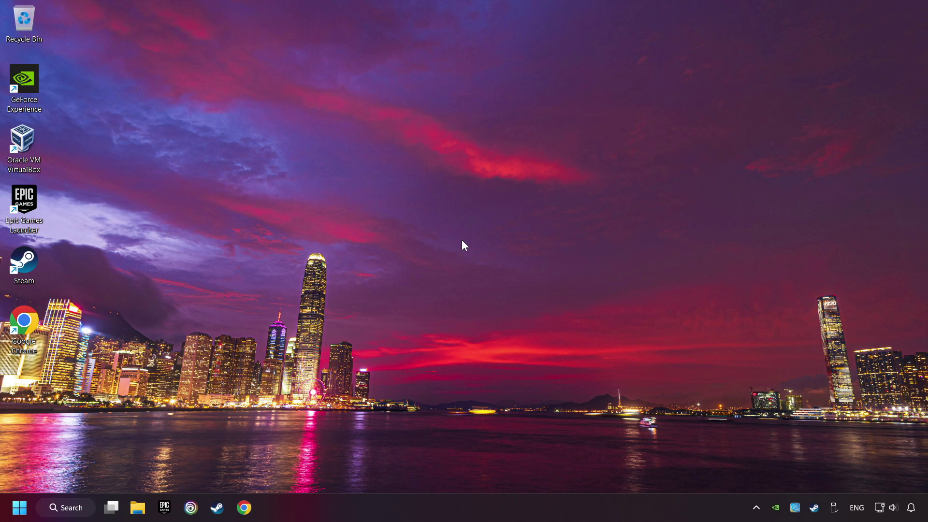
# - Launch Steam from the taskbar and open its top-left Steam menu
pyautogui.click(217, 508)
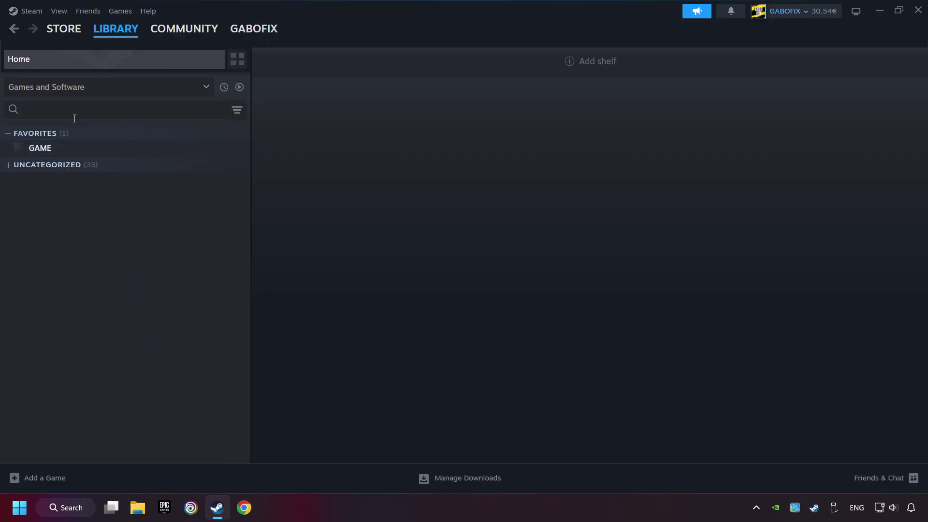
pyautogui.click(32, 12)
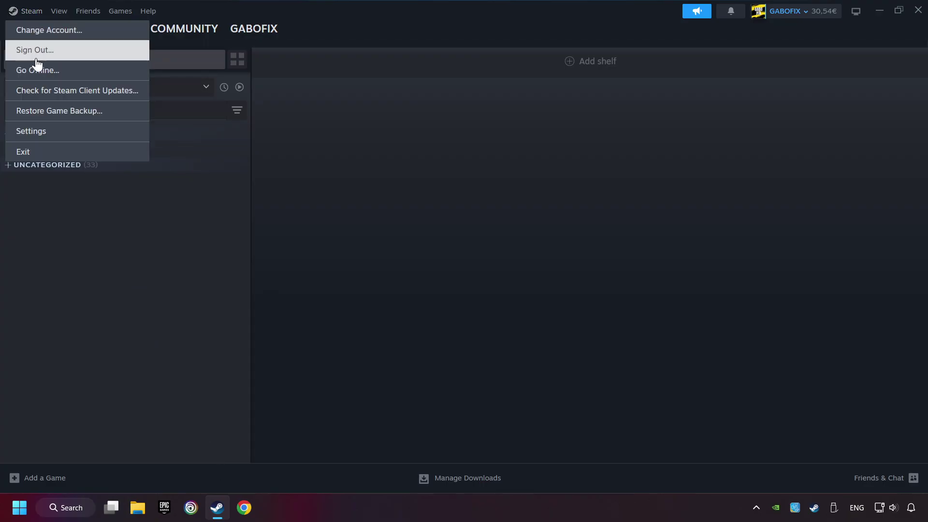
# - Enable Steam Input for Xbox, Switch Pro and generic controllers, leaving PlayStation unchanged, and close Settings
pyautogui.click(96, 136)
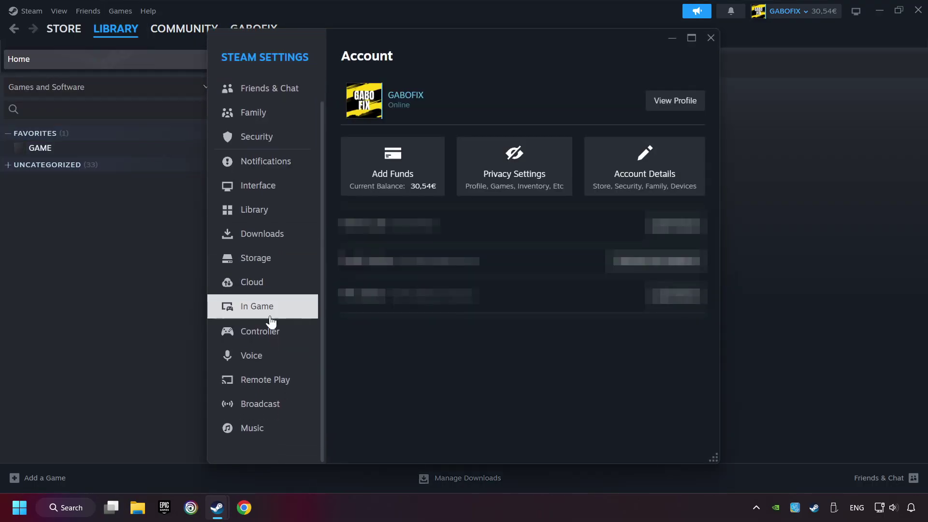
pyautogui.click(307, 336)
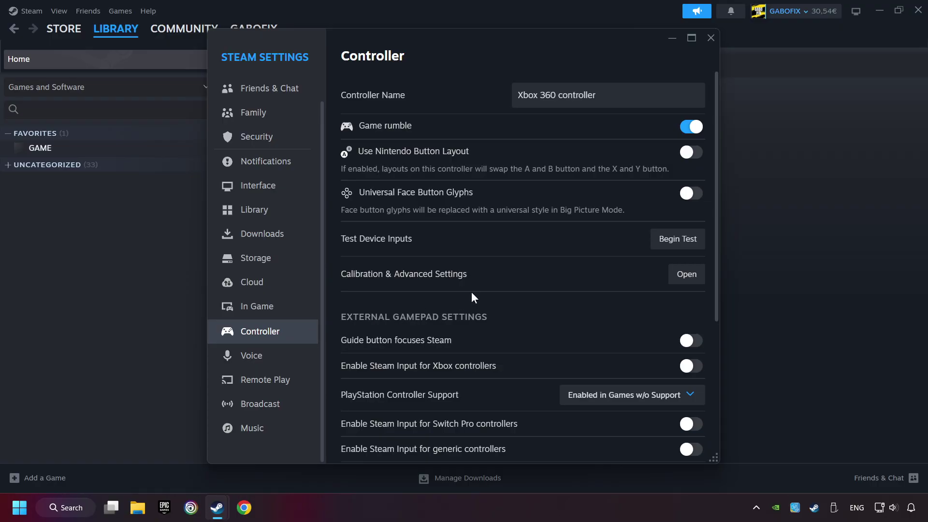
pyautogui.scroll(-2, 505, 288)
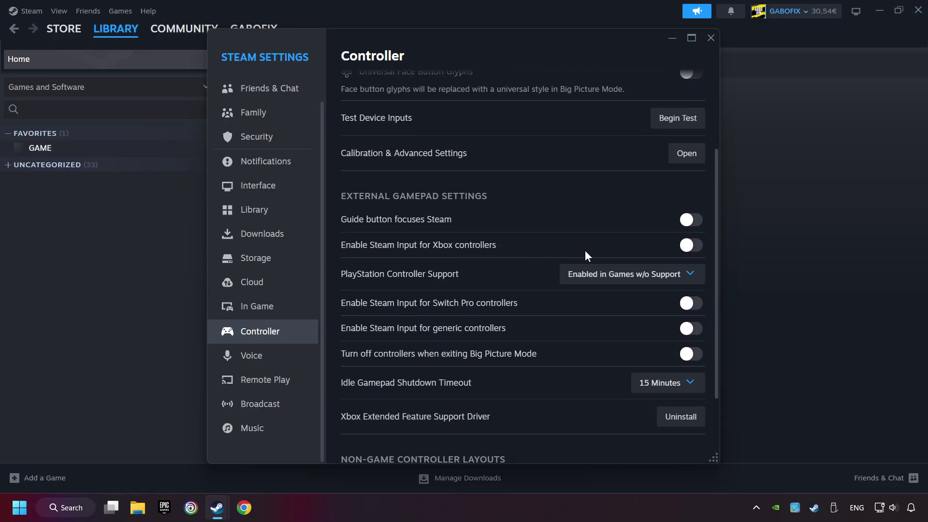
pyautogui.click(691, 248)
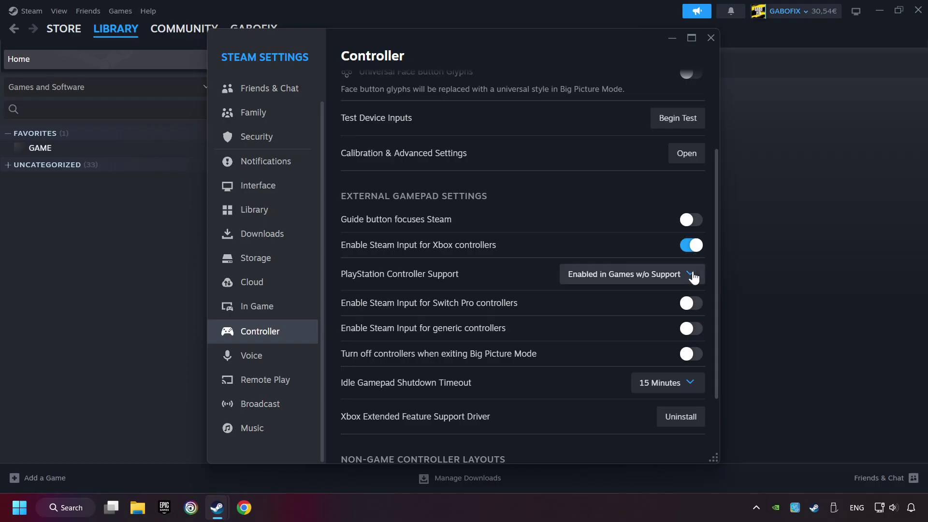
pyautogui.click(675, 274)
pyautogui.click(645, 319)
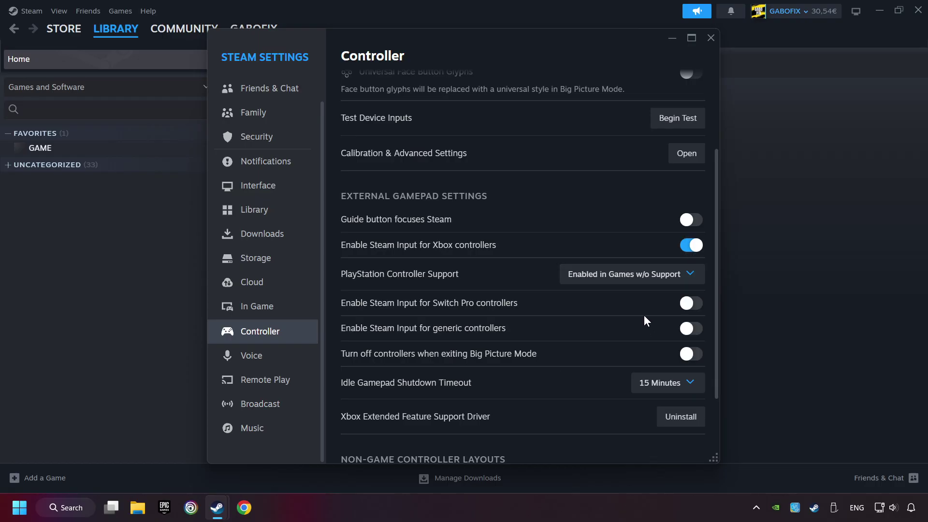
pyautogui.click(693, 303)
pyautogui.click(692, 328)
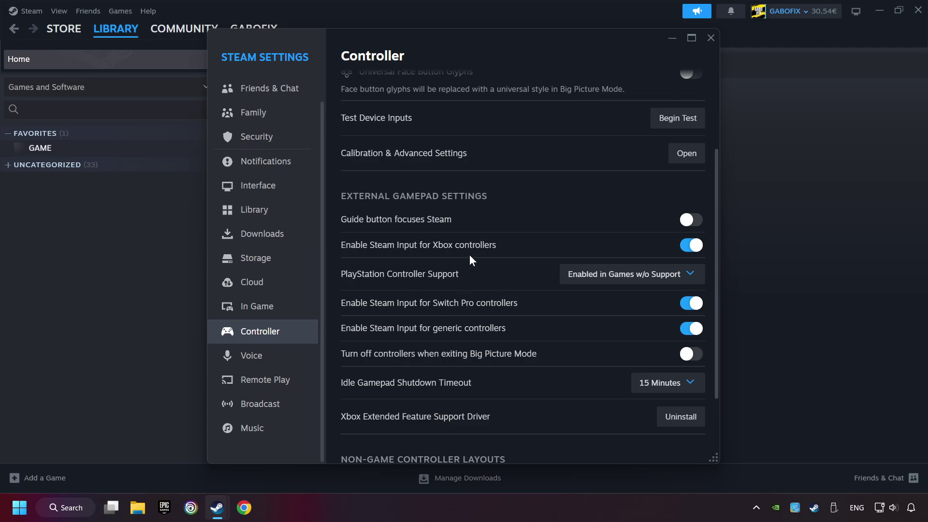
pyautogui.click(712, 40)
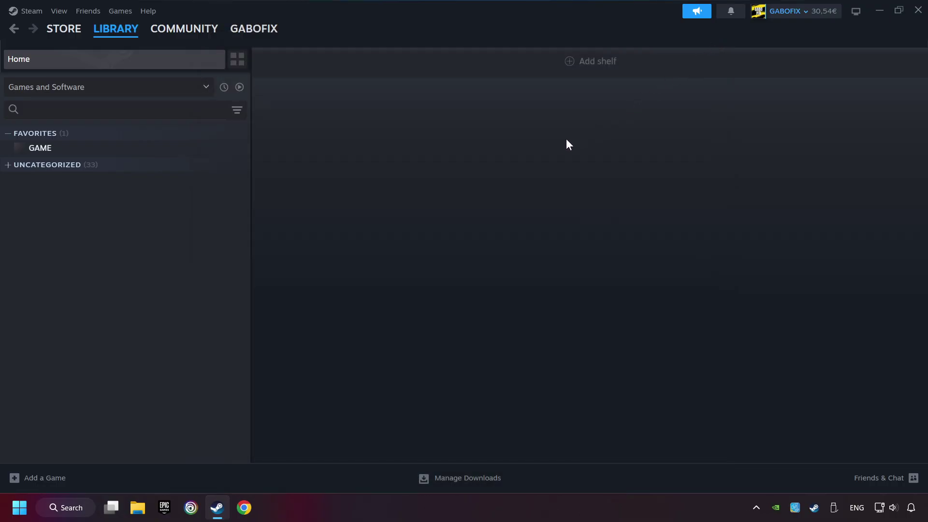
pyautogui.click(44, 479)
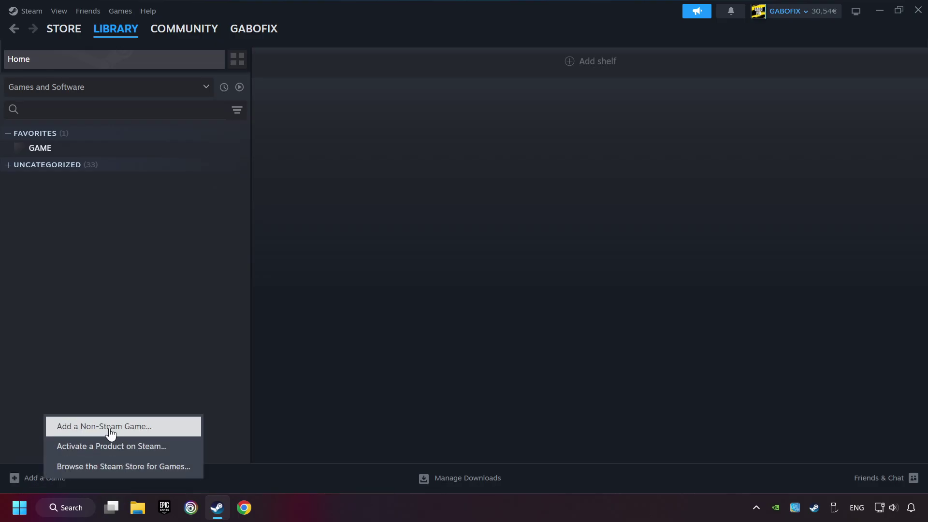
pyautogui.click(163, 427)
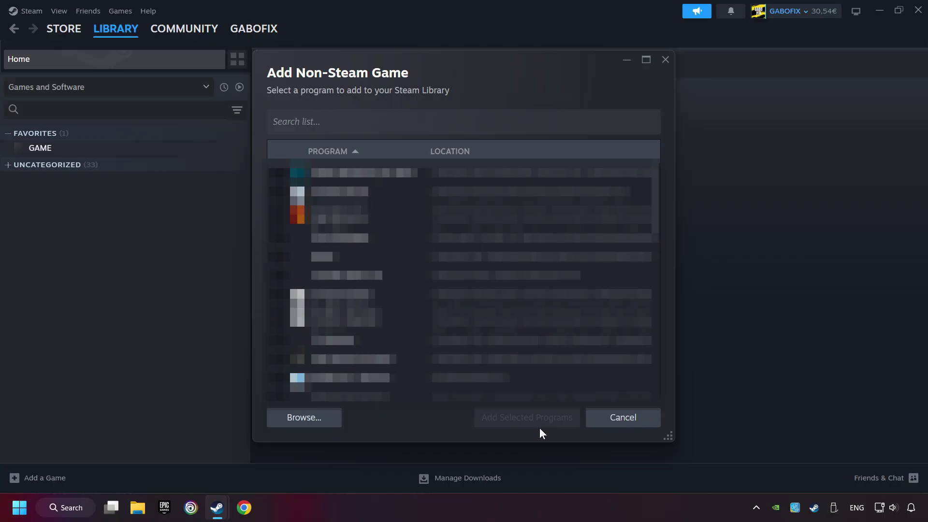
pyautogui.click(601, 419)
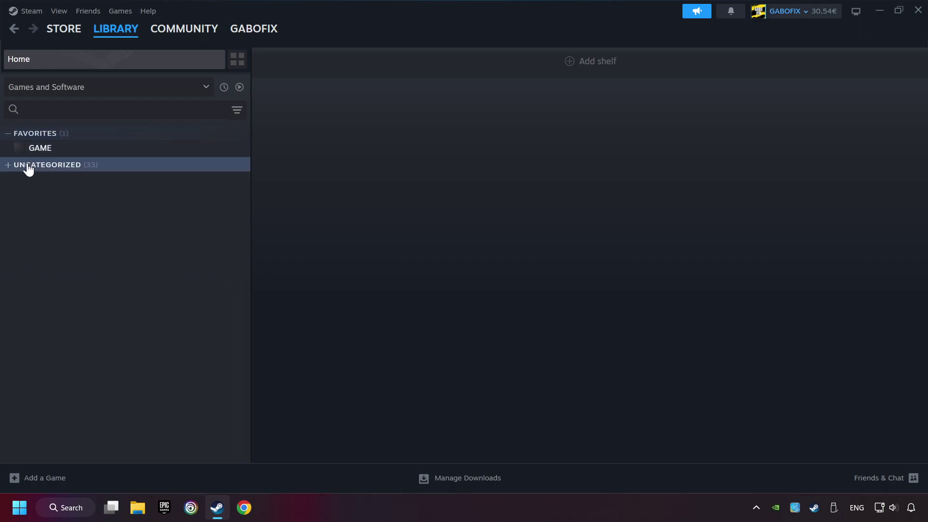
# - Go to GAME's page in the Steam library and bring up its Controller Settings
pyautogui.click(105, 156)
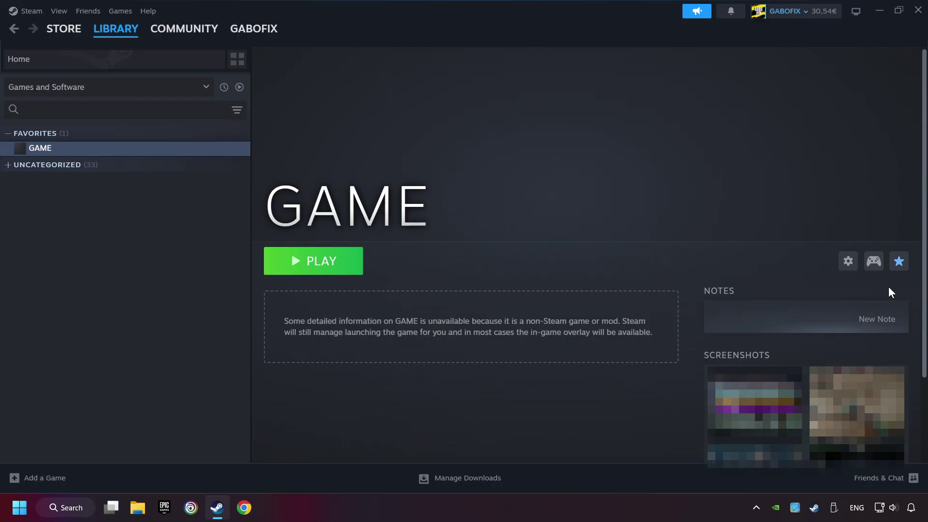
pyautogui.click(873, 263)
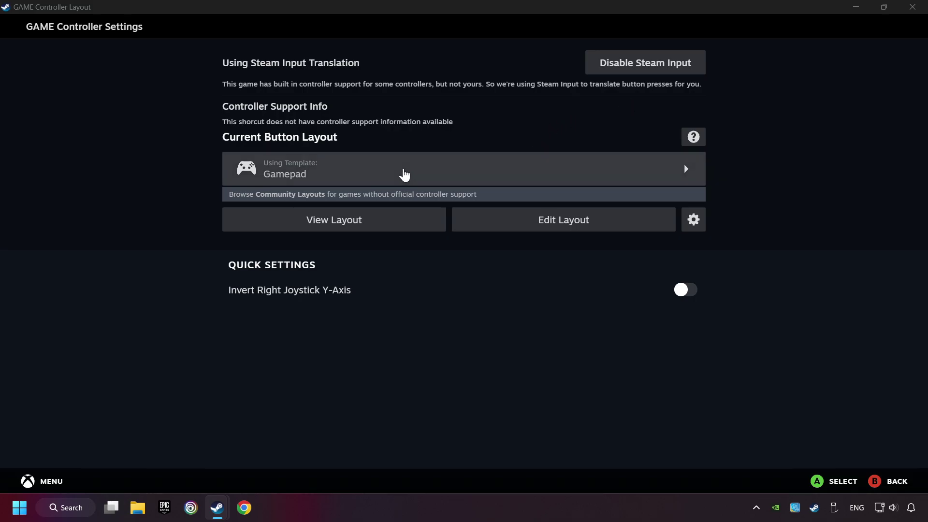
# - Pick the Gamepad template from the Current Button Layout templates list
pyautogui.click(366, 178)
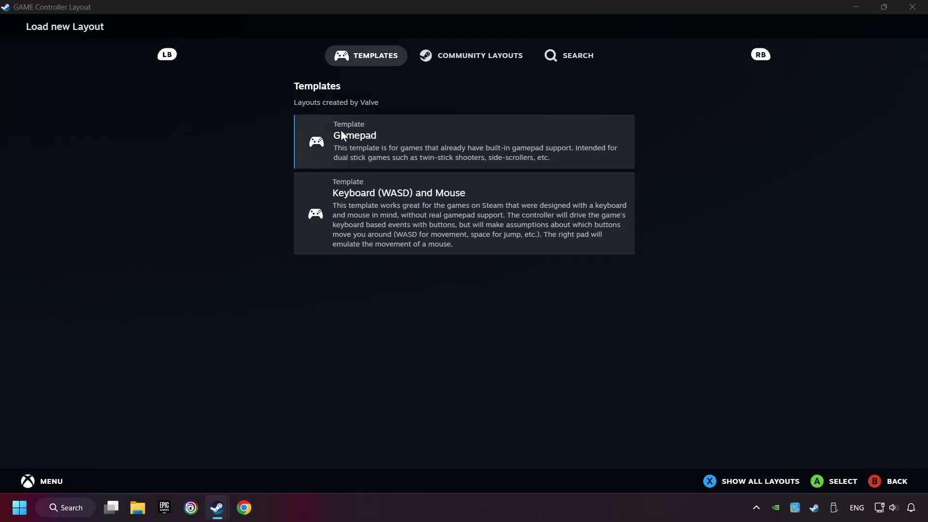
pyautogui.click(405, 135)
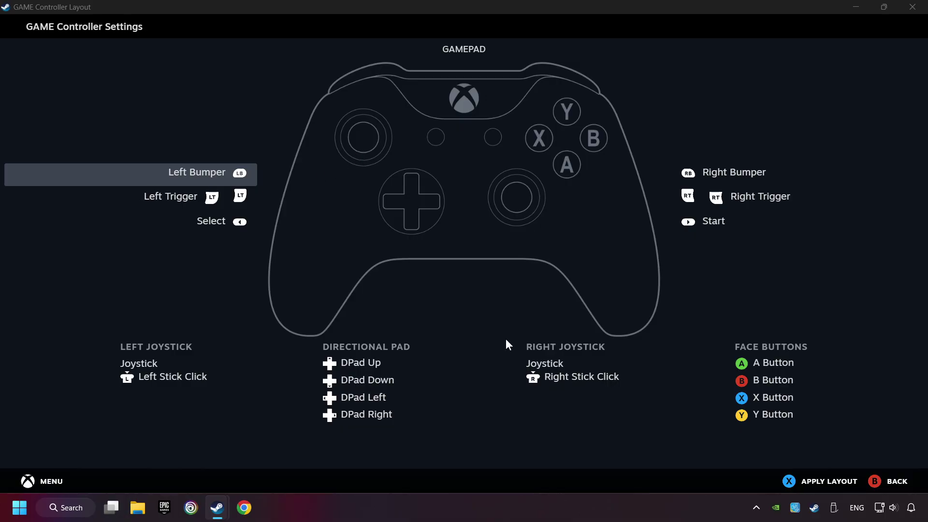
# - Review the Gamepad layout's Buttons, DPad, Triggers and Joysticks mappings
pyautogui.click(722, 171)
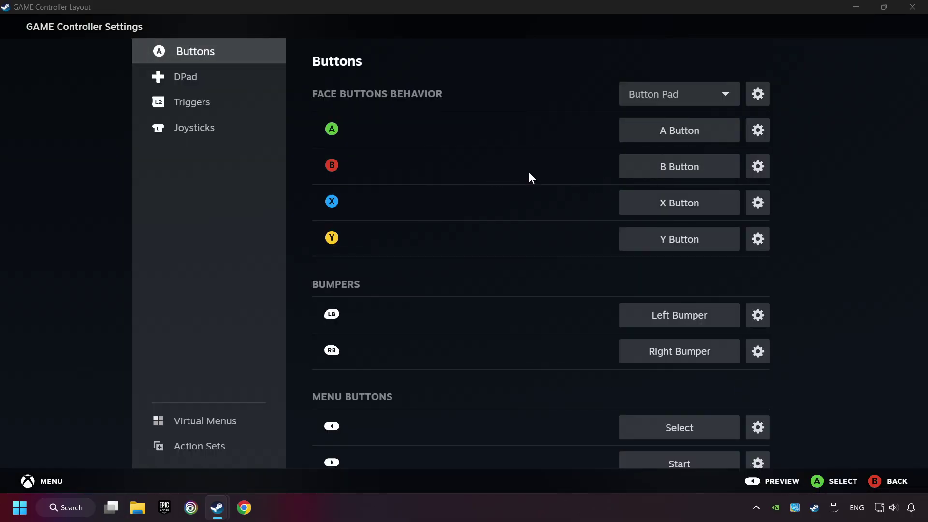
pyautogui.click(185, 83)
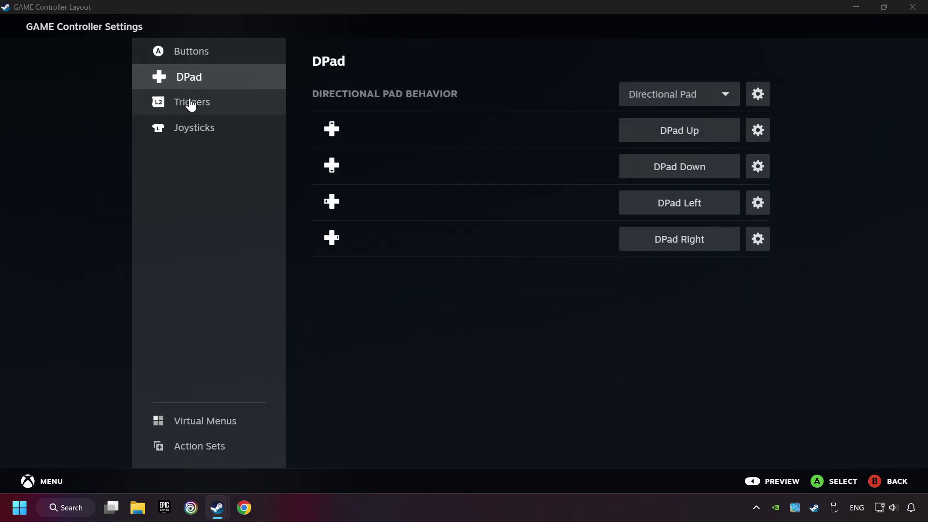
pyautogui.click(208, 103)
pyautogui.click(212, 124)
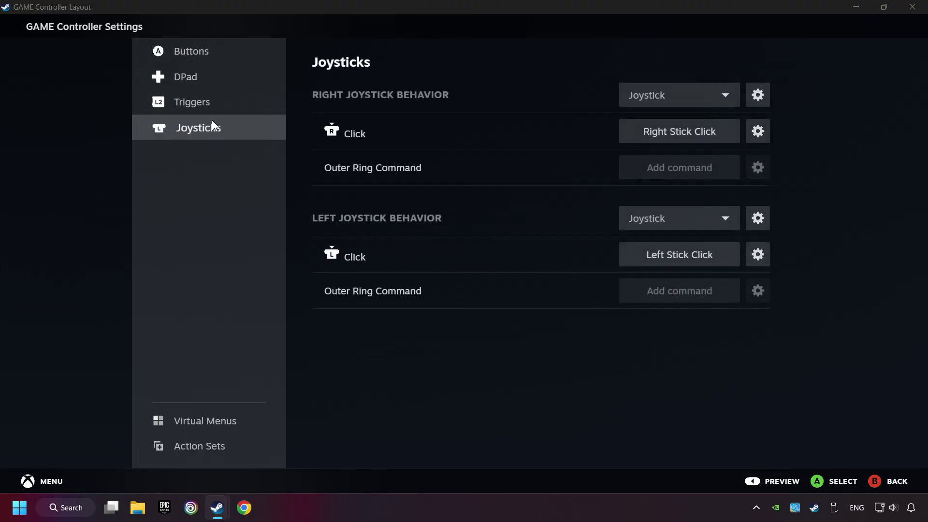
pyautogui.click(251, 57)
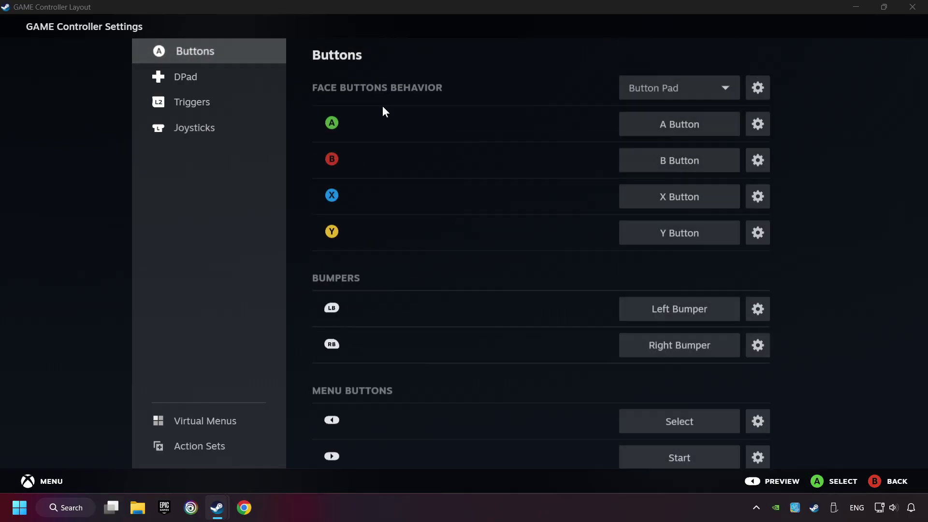
pyautogui.scroll(-1, 491, 322)
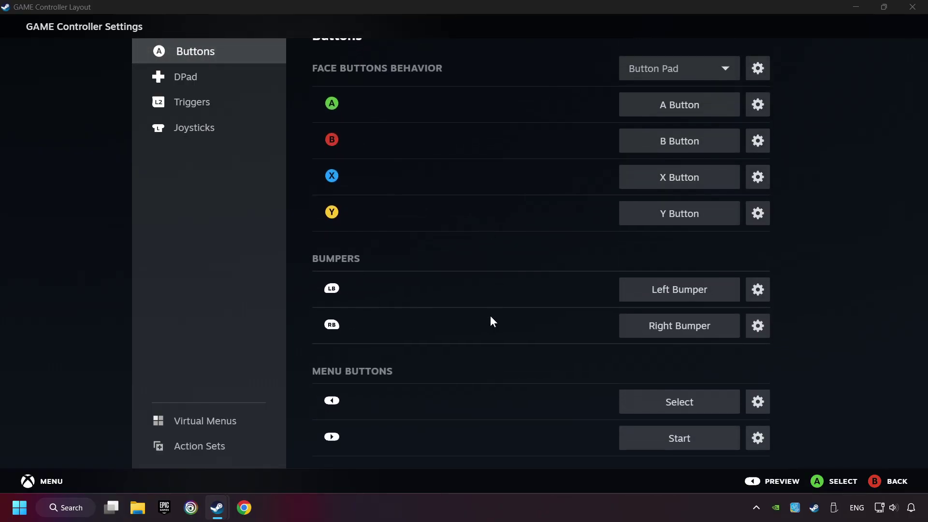
# - Preview the full Gamepad layout and apply it to GAME
pyautogui.click(775, 482)
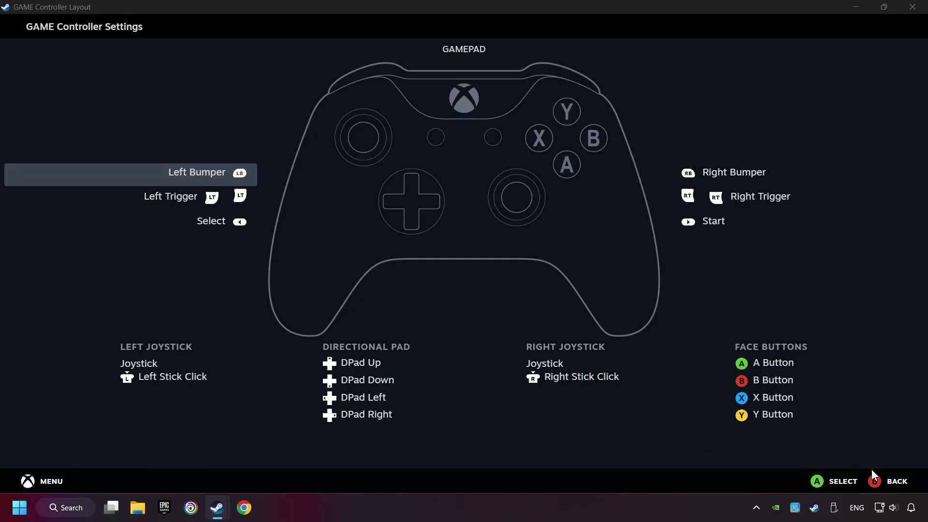
pyautogui.click(894, 482)
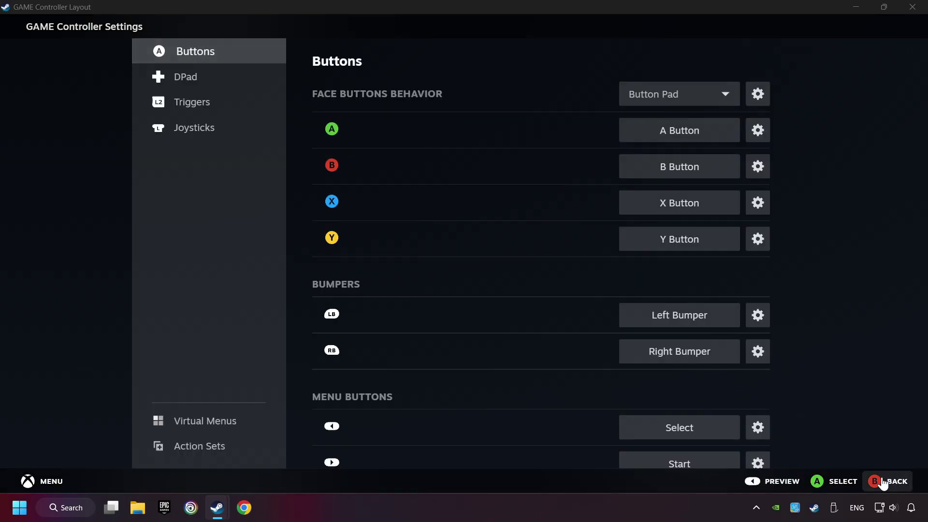
pyautogui.click(798, 482)
pyautogui.click(824, 486)
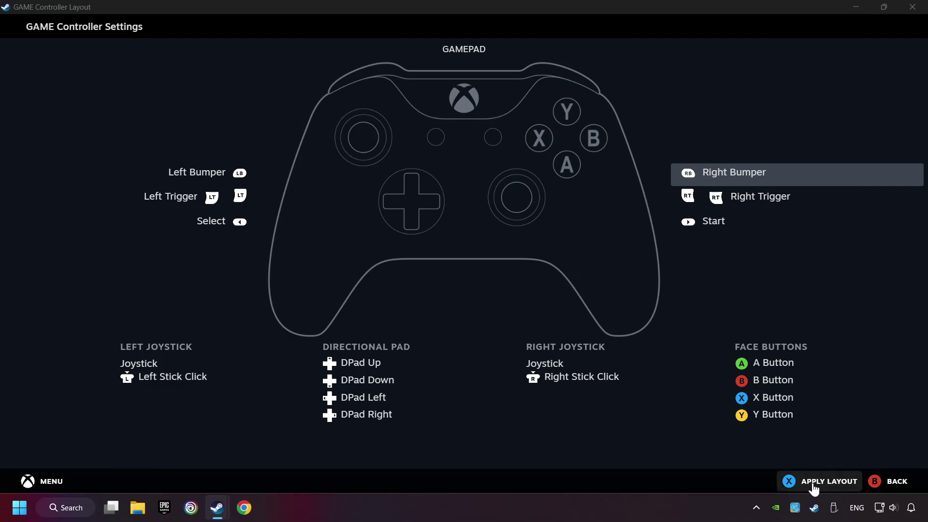
pyautogui.click(814, 488)
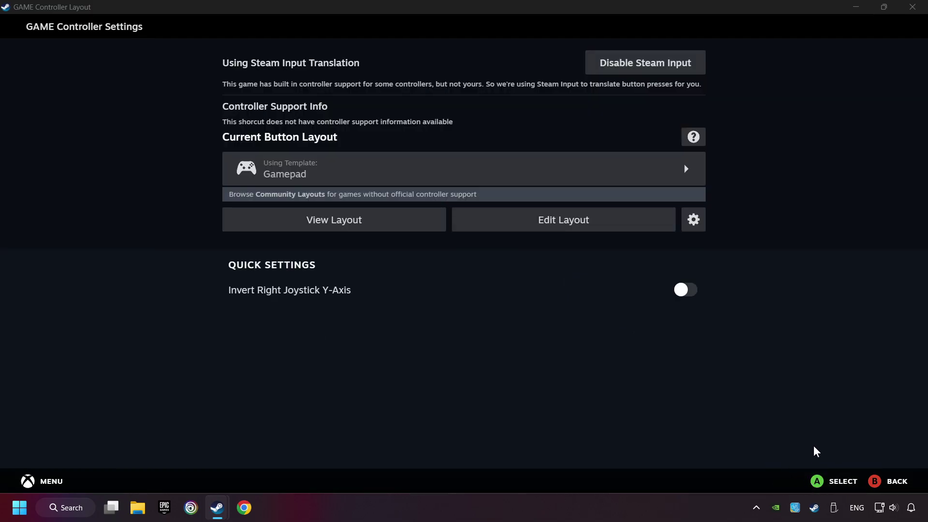
# - Exit Controller Settings via Back, landing on GAME's library page with Play available
pyautogui.click(890, 481)
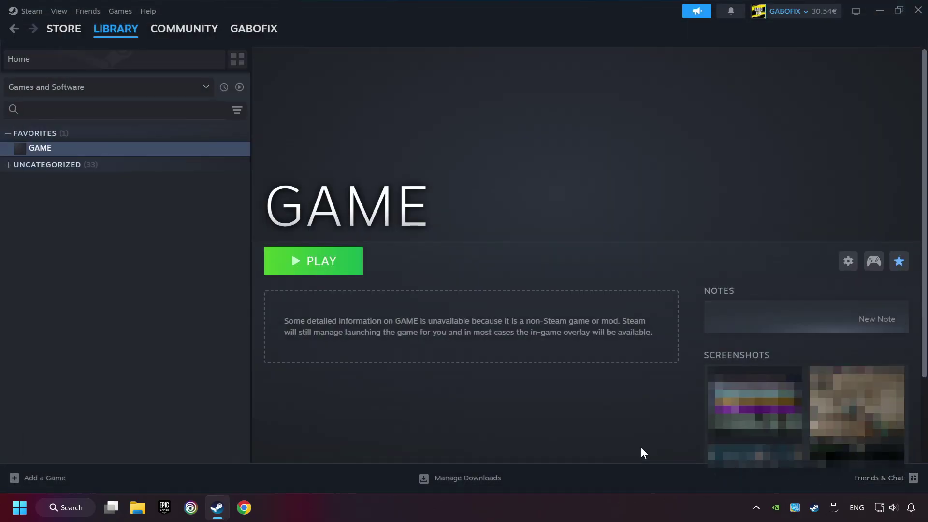